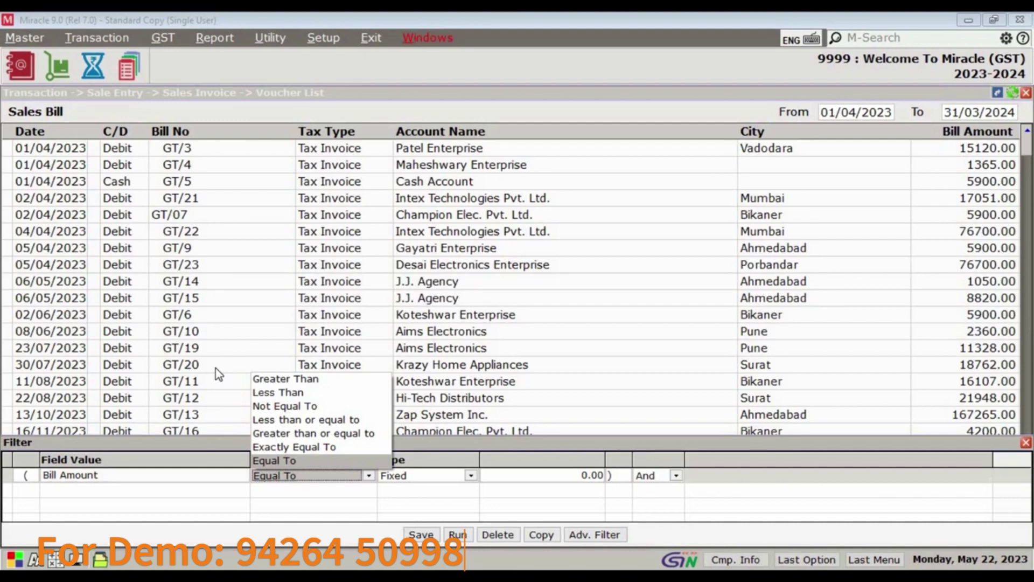
- Define the sales bill filter row as Bill Amount Greater than or equal to, with type Variable, joined by And
left_click(268, 433)
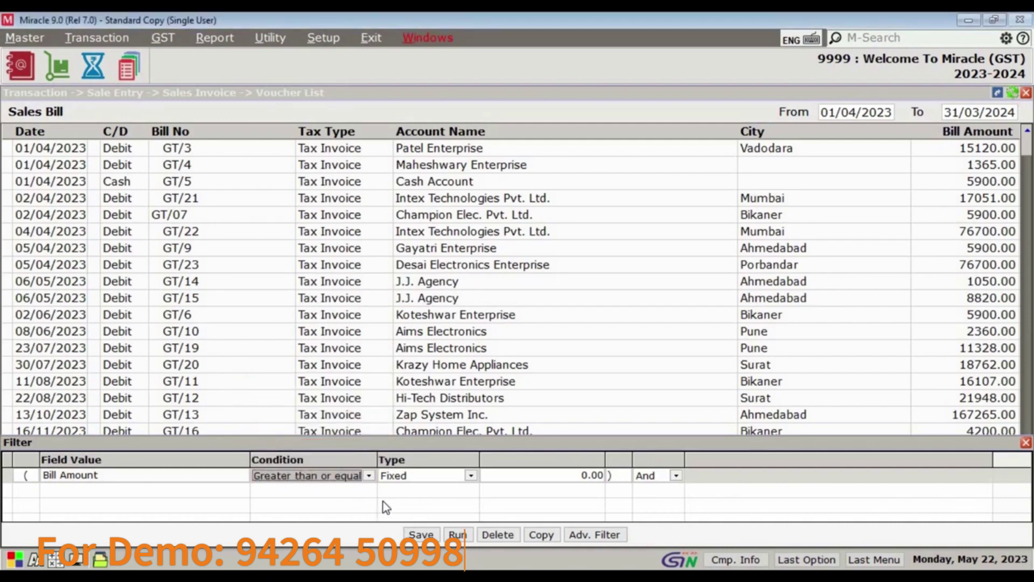
left_click(410, 476)
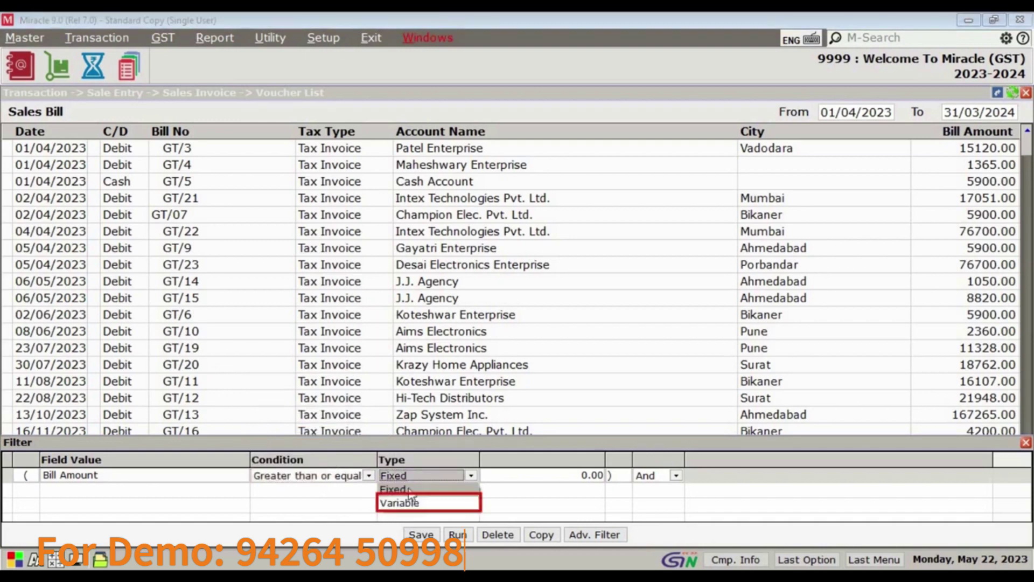
left_click(414, 502)
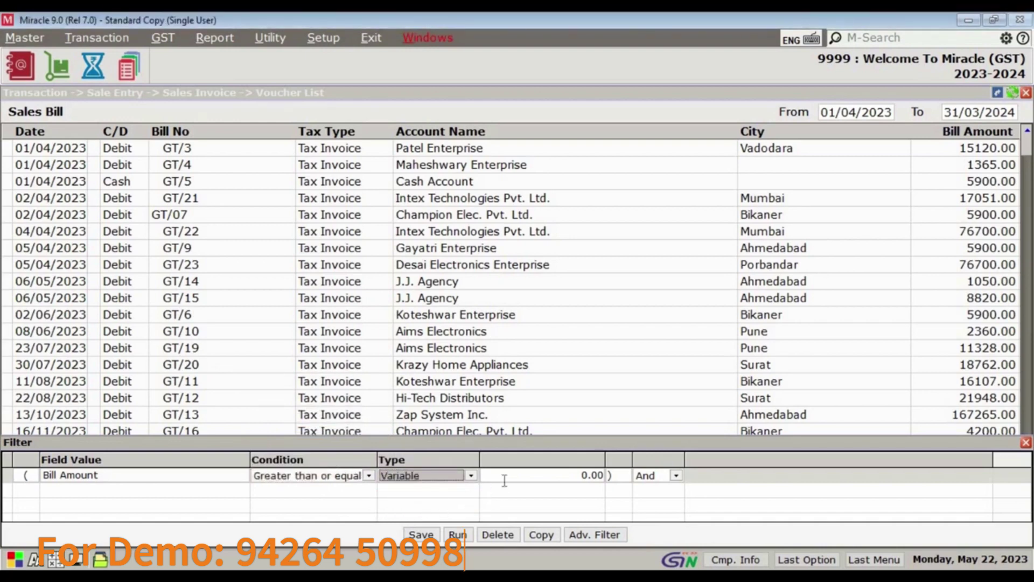
left_click(504, 481)
key("Return")
key("Return")
key("Return")
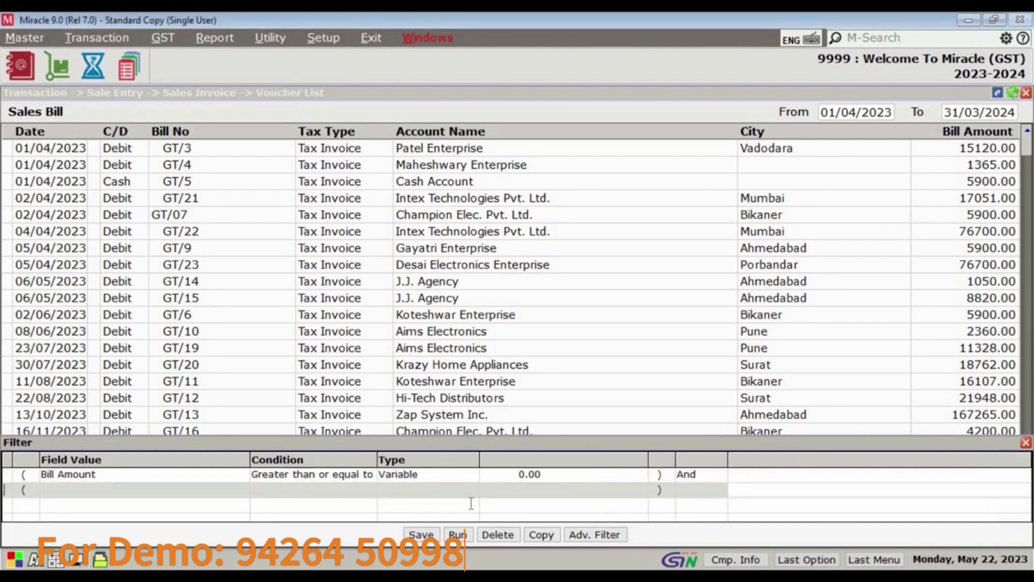
- Run the bill amount filter with a query value of 10000
left_click(458, 534)
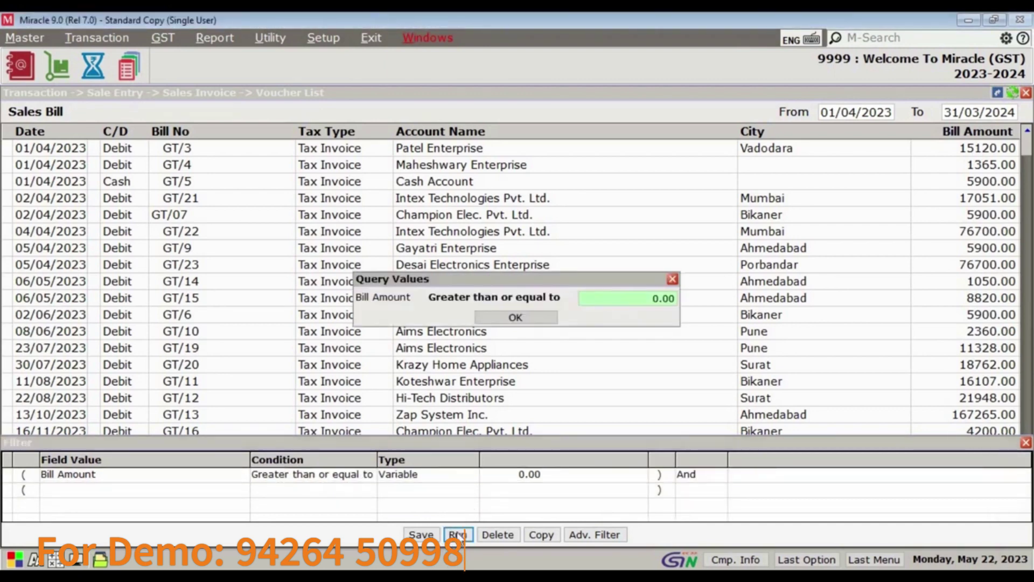
type("10000")
left_click(543, 318)
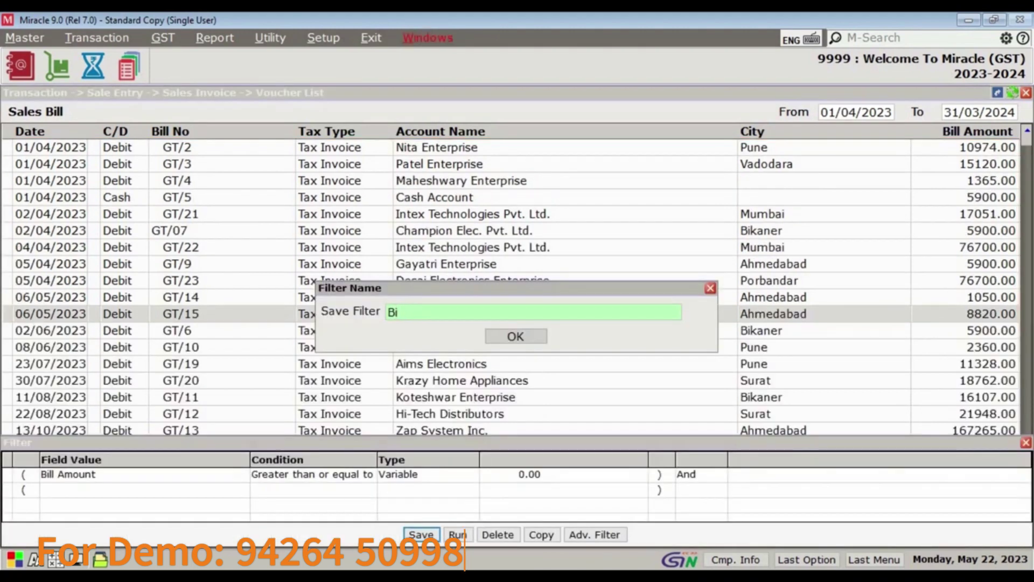
- Save the bill amount filter under the name BM
type("M")
key("Tab")
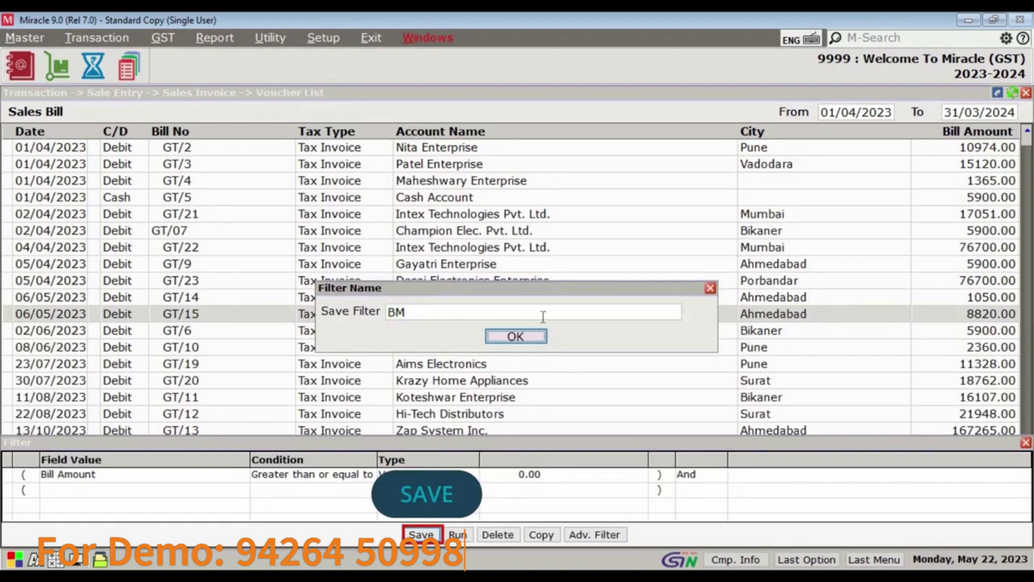
left_click(529, 336)
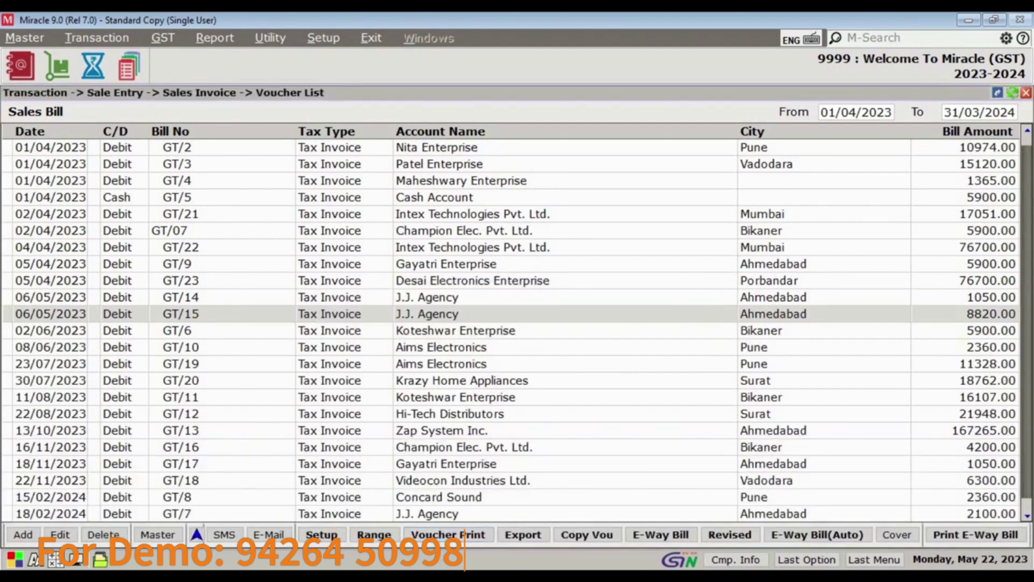
- Copy the saved BM filter as Bill Amount, and leave the filter list and the sales voucher list
key("ctrl+f")
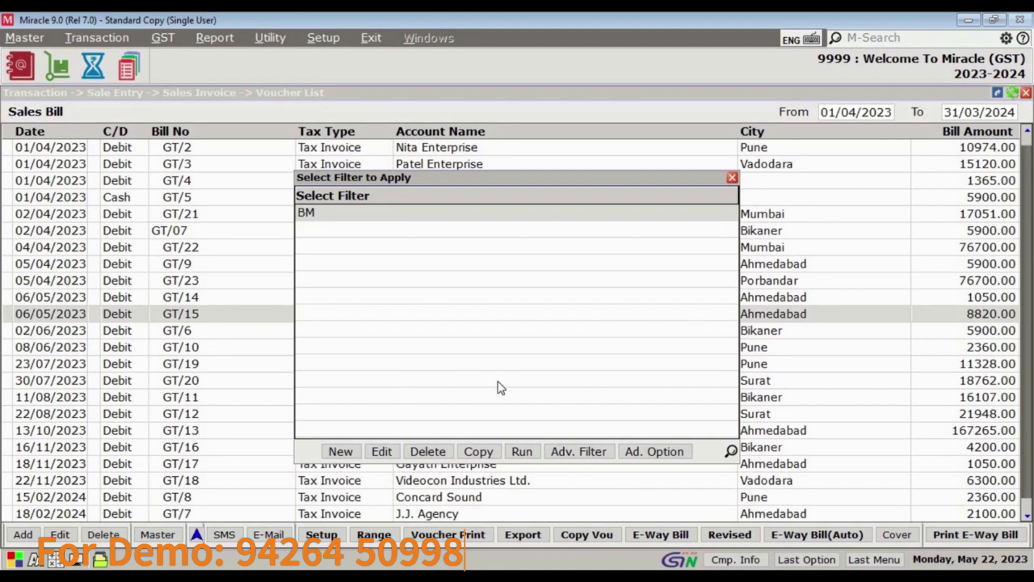
key("alt+c")
type("Bill Amount")
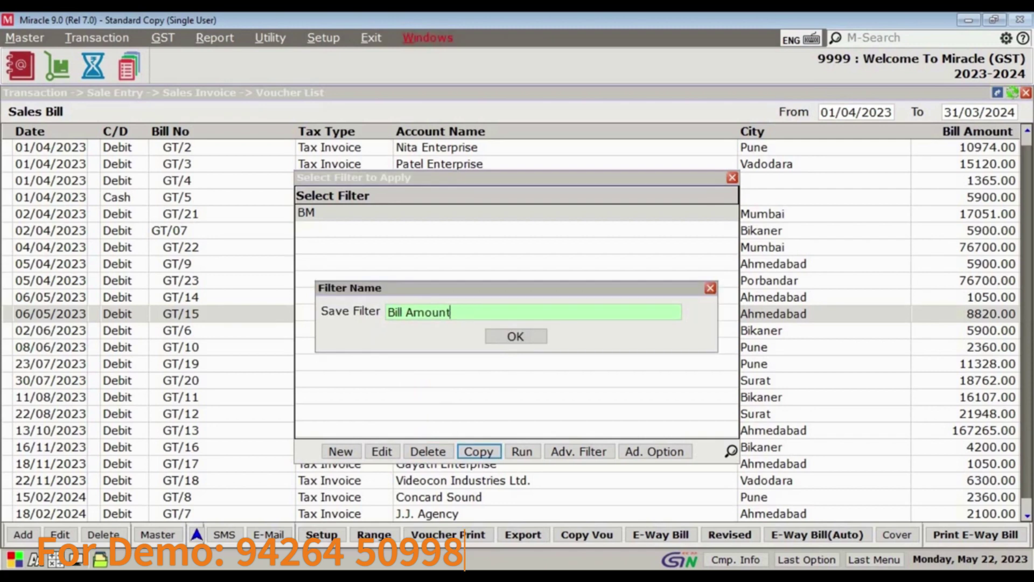
left_click(497, 337)
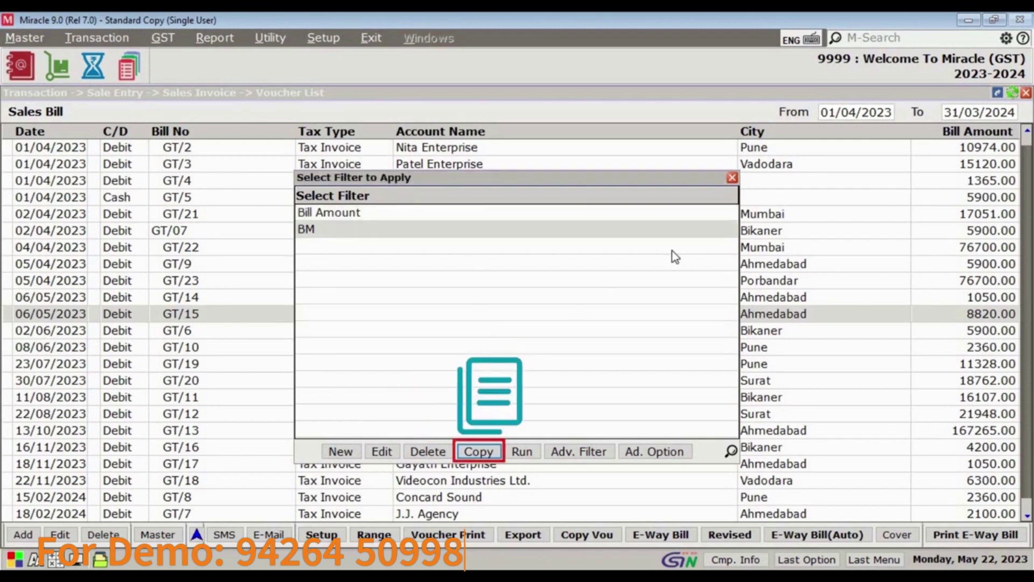
left_click(732, 177)
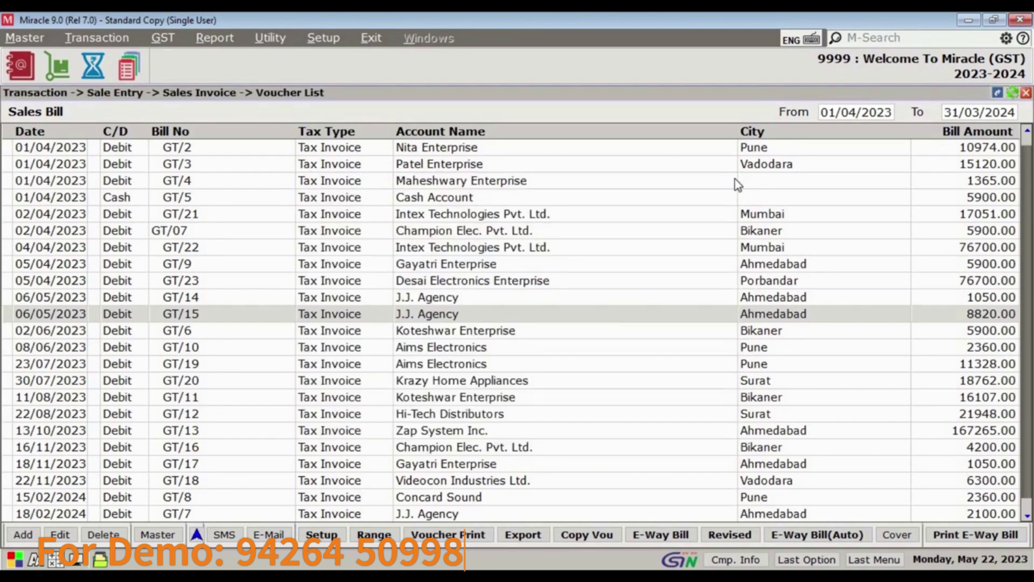
key("Escape")
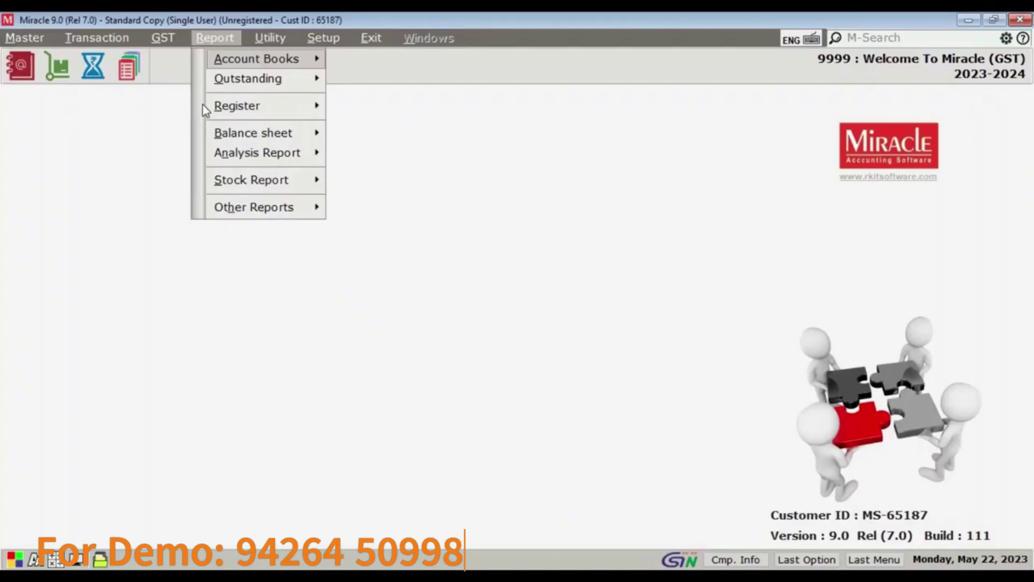
- Open the Sales Register report in the Sales Register (With GST & Expense) format
left_click(207, 108)
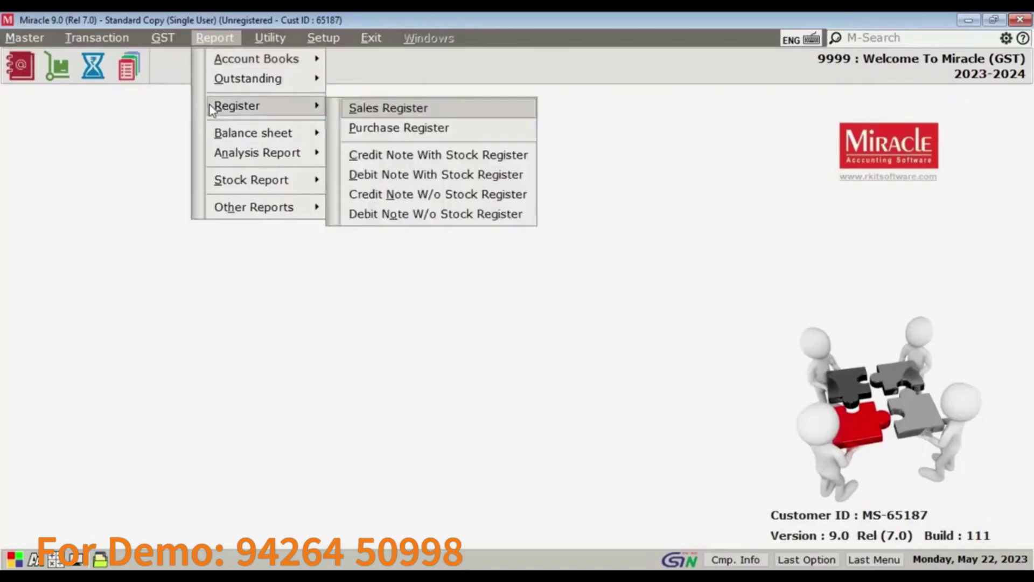
left_click(366, 107)
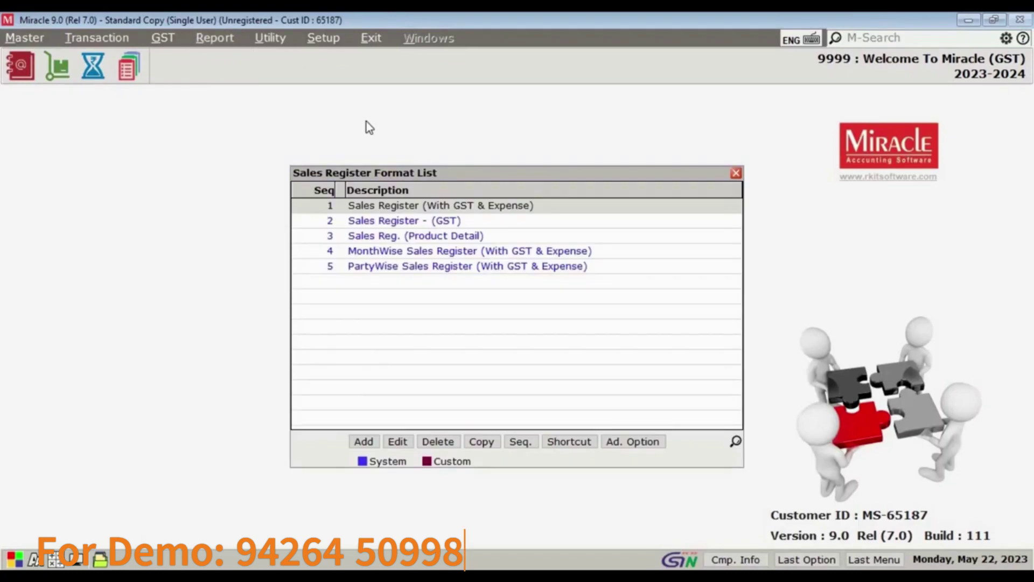
double_click(380, 207)
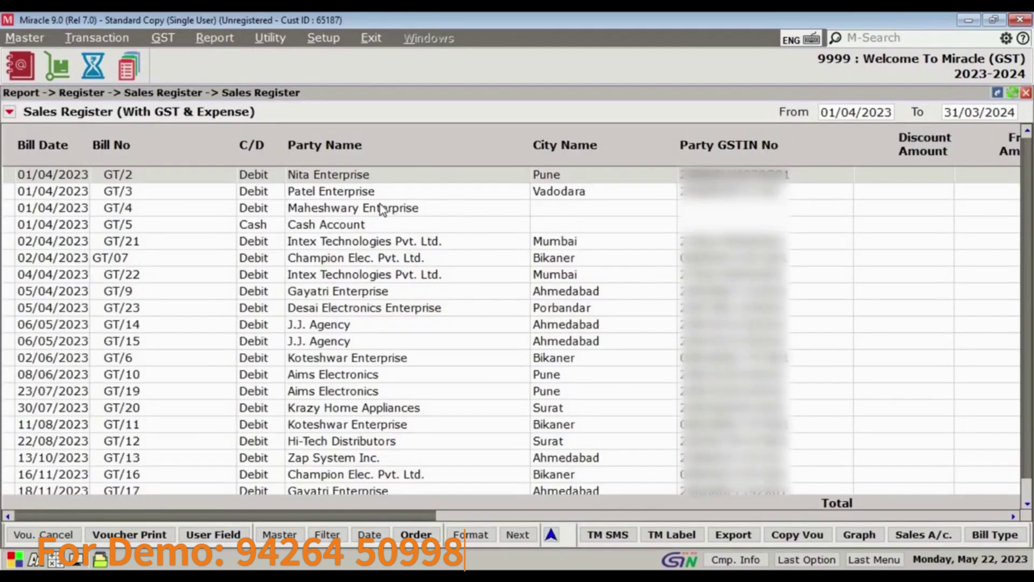
- Start a filter on the sales register with field Invoice Type, condition Contains and type Fixed
key("alt+f")
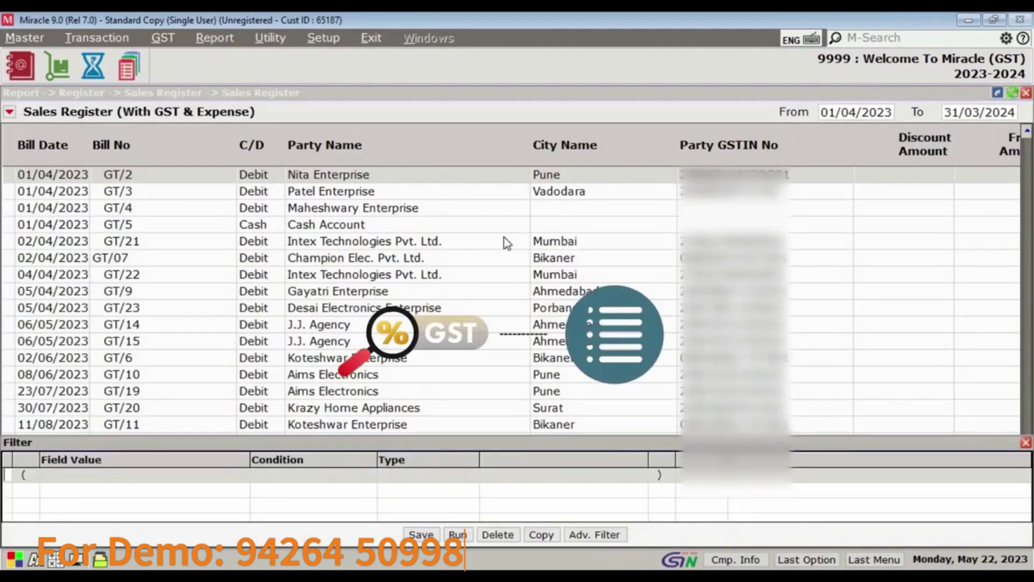
key("Return")
key("Return")
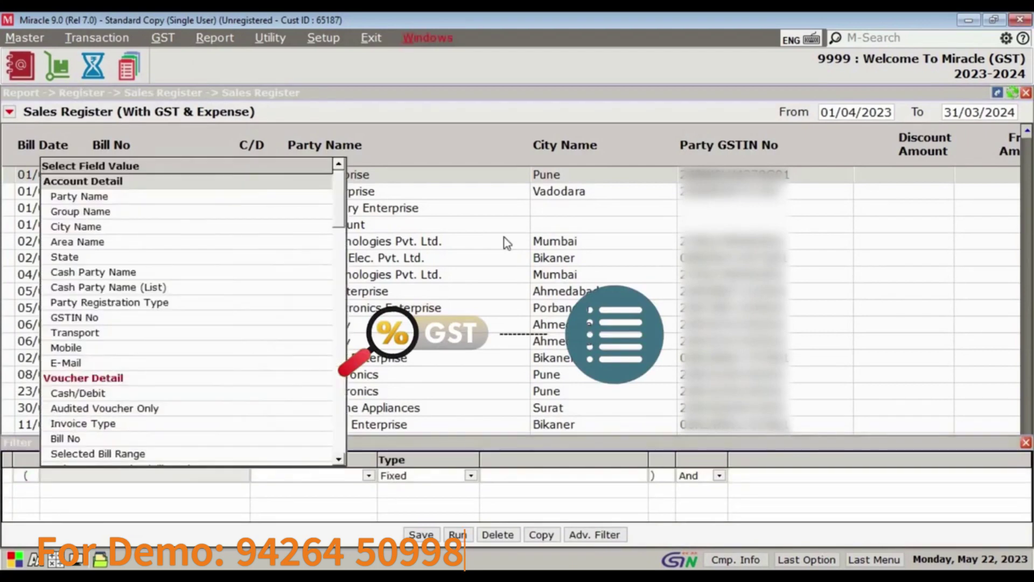
type("INVO")
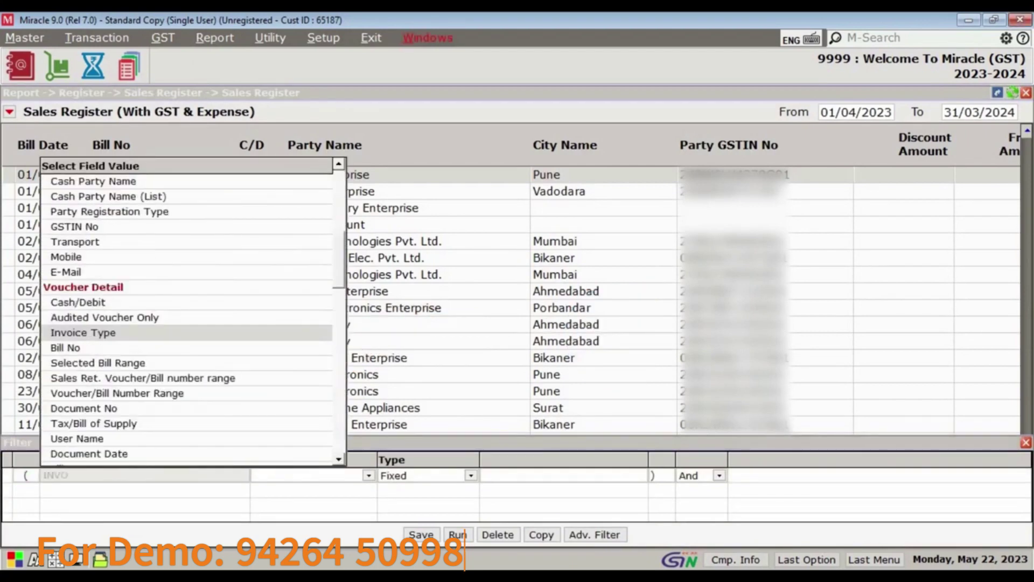
key("Return")
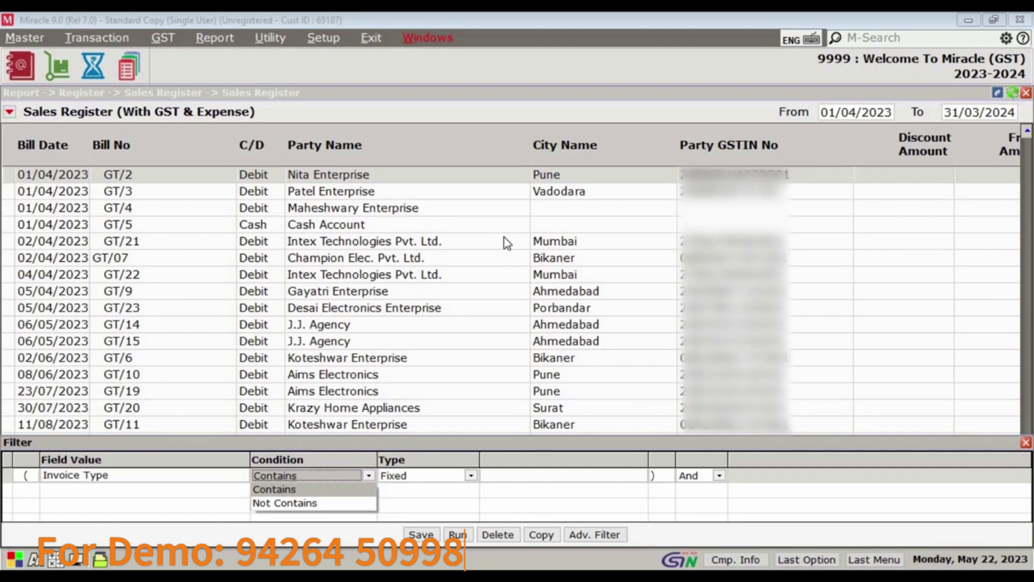
key("Return")
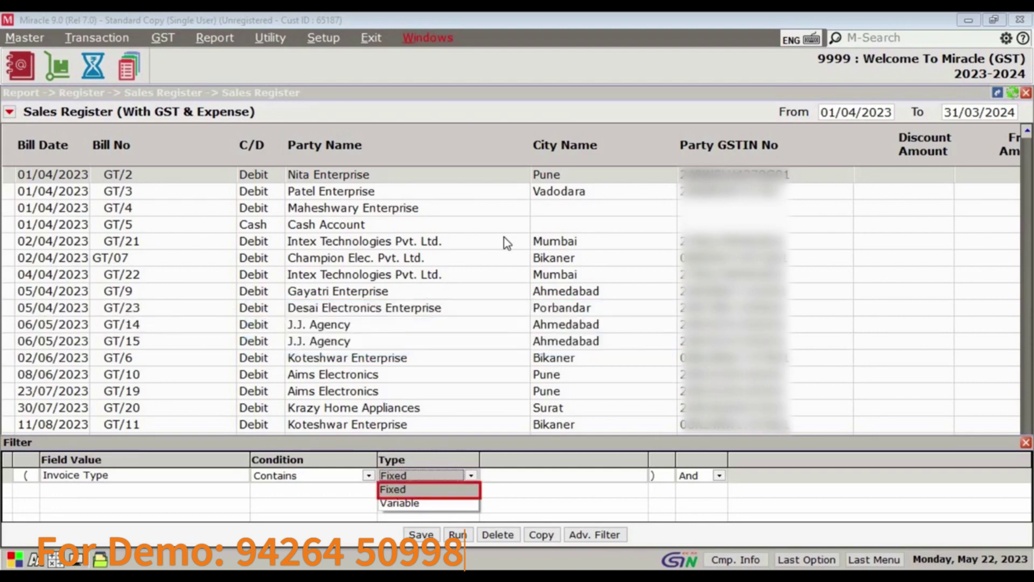
key("Return")
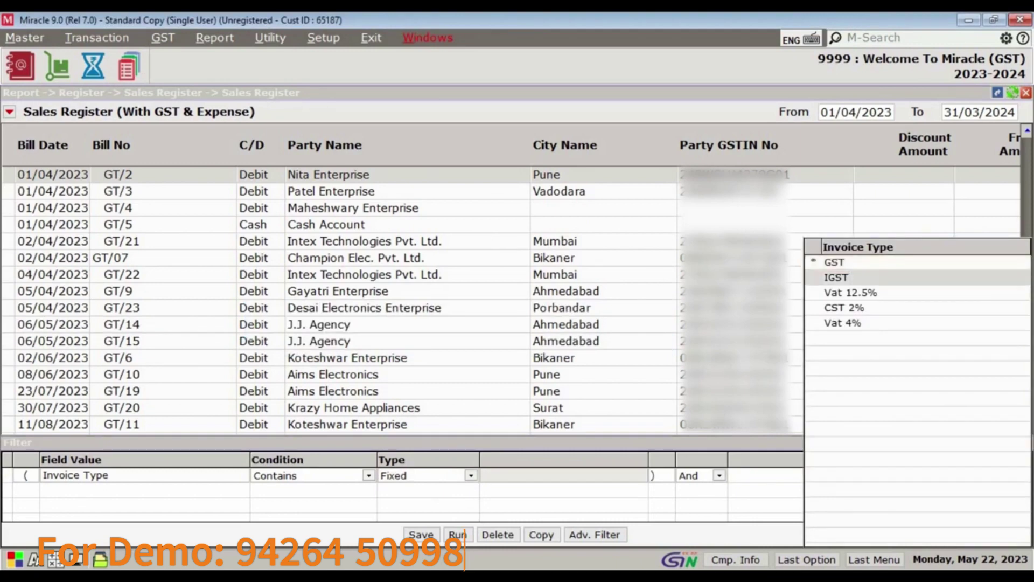
- Choose GST as the invoice type value, complete the filter row with And, and run the filter
key("space")
key("Return")
key("Return")
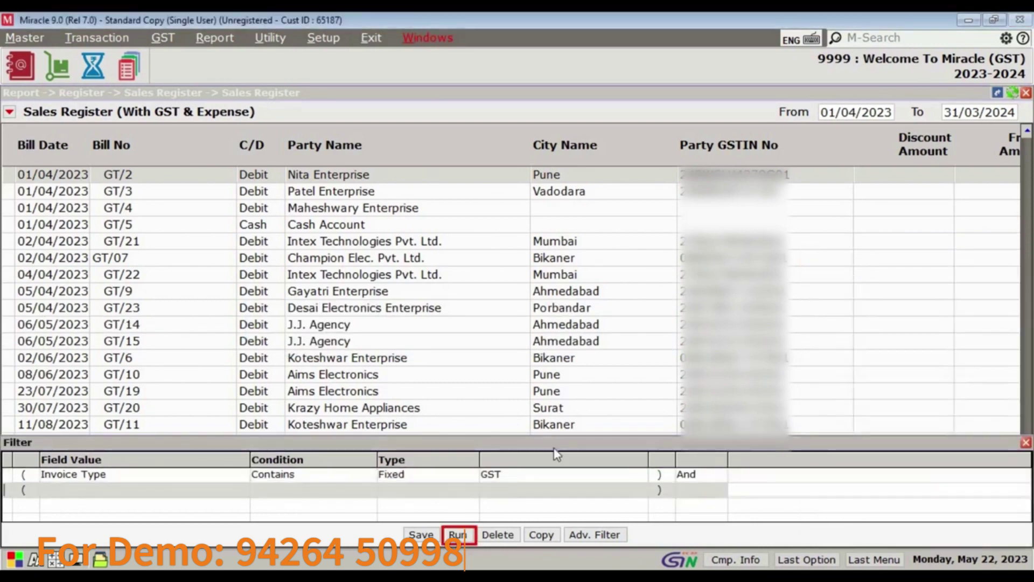
left_click(458, 535)
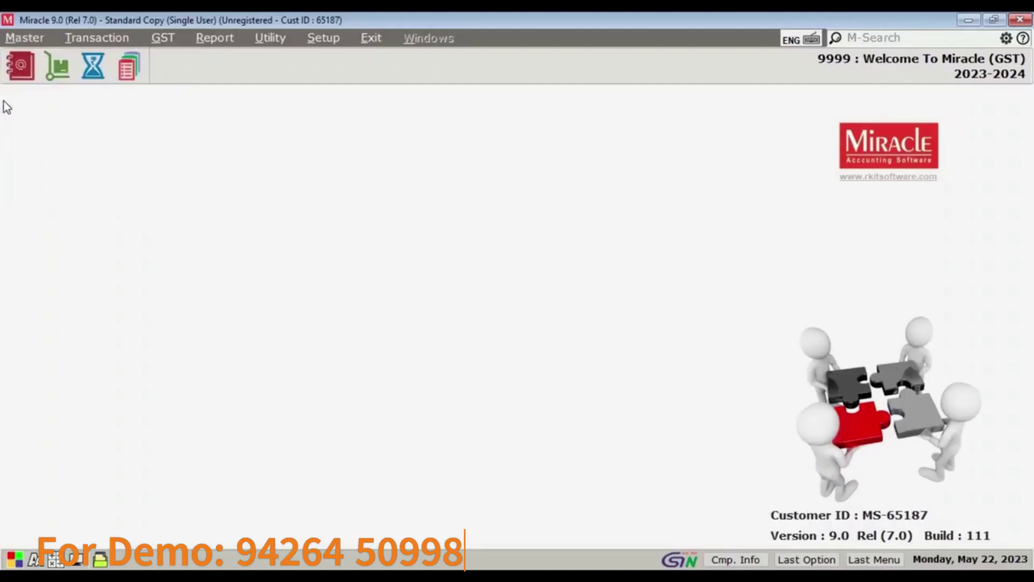
- Open the Product Master and run a filter for Stock Required Equal To the Fixed value Y
left_click(26, 38)
left_click(30, 125)
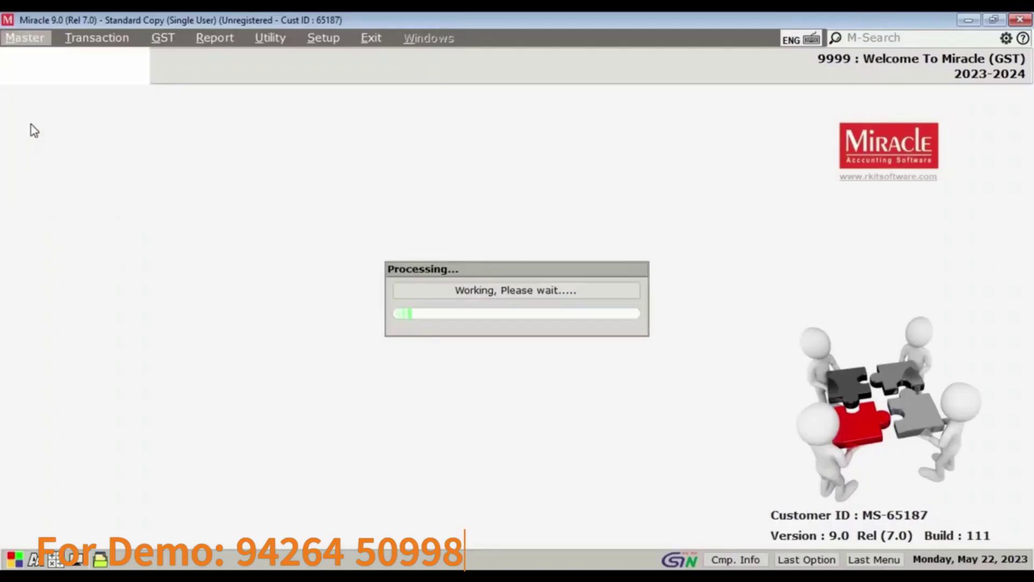
key("F3")
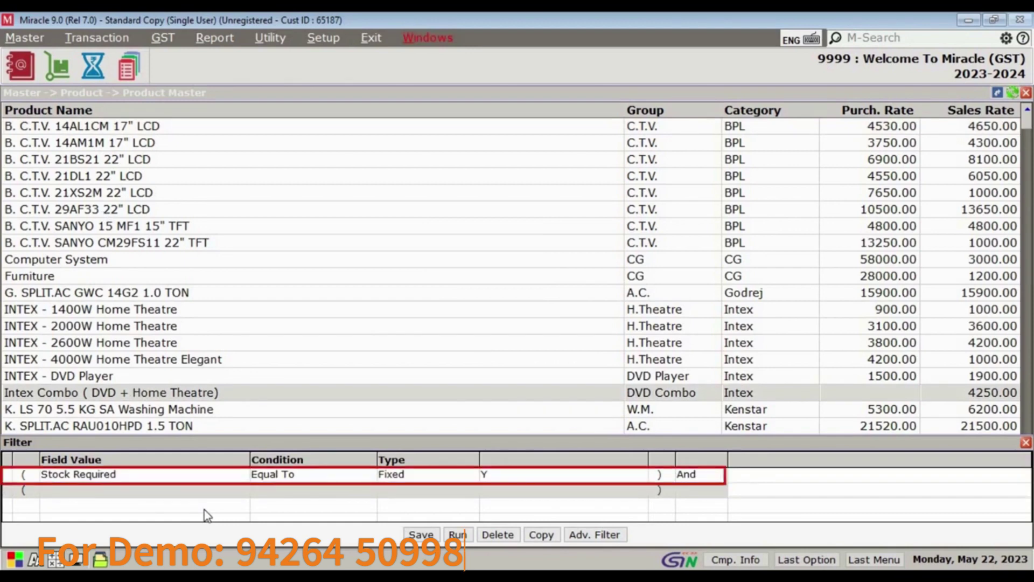
left_click(457, 534)
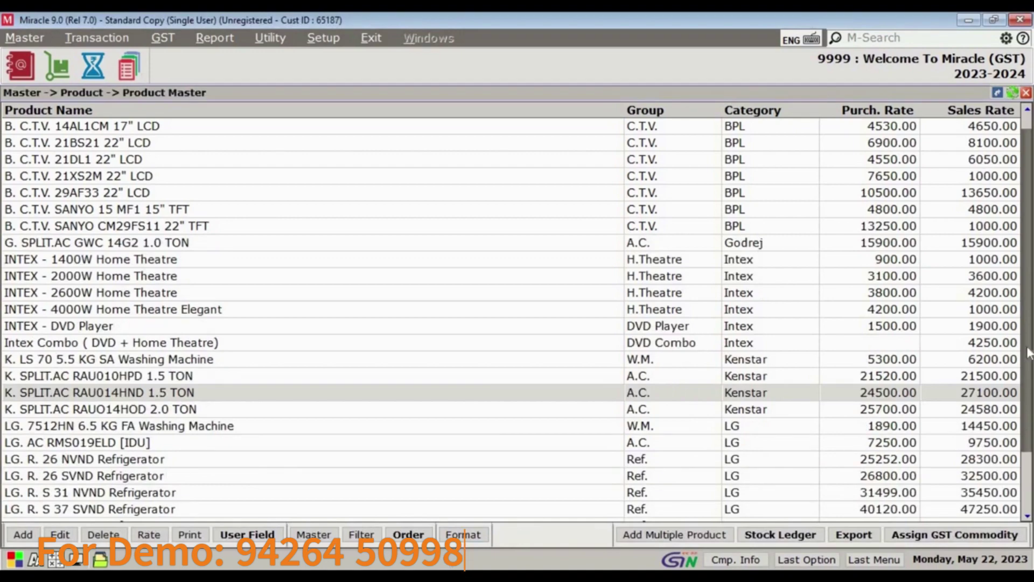
scroll(982, 426, "down", 5)
scroll(981, 426, "down", 11)
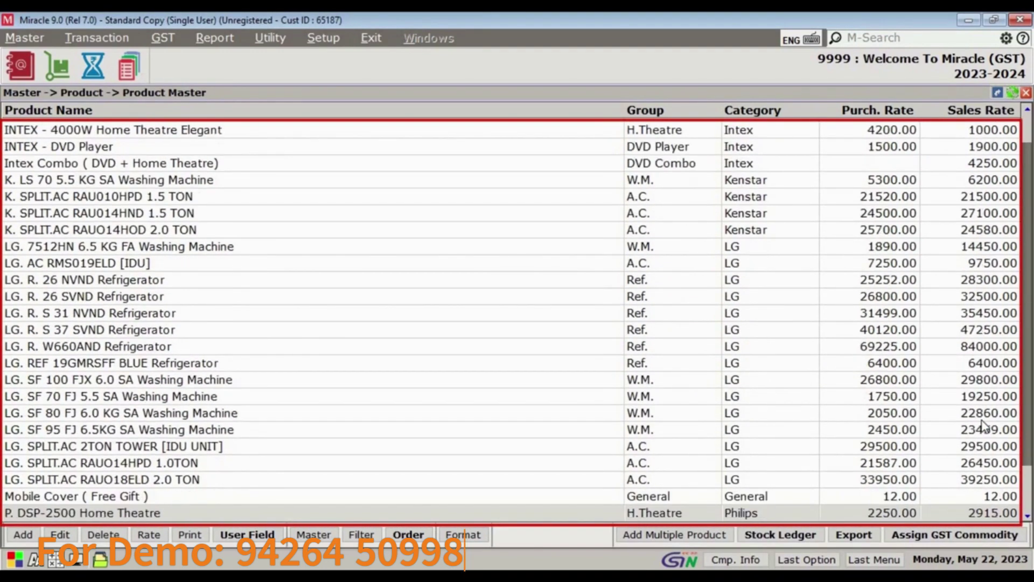
scroll(981, 426, "up", 16)
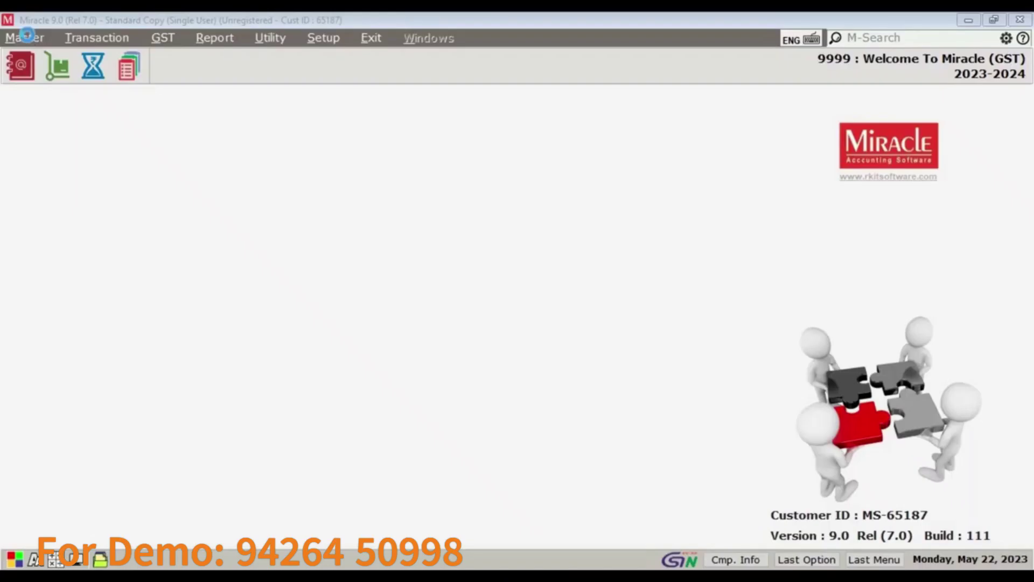
- Open the Account Master and start a new filter on the Balance Method field
left_click(25, 39)
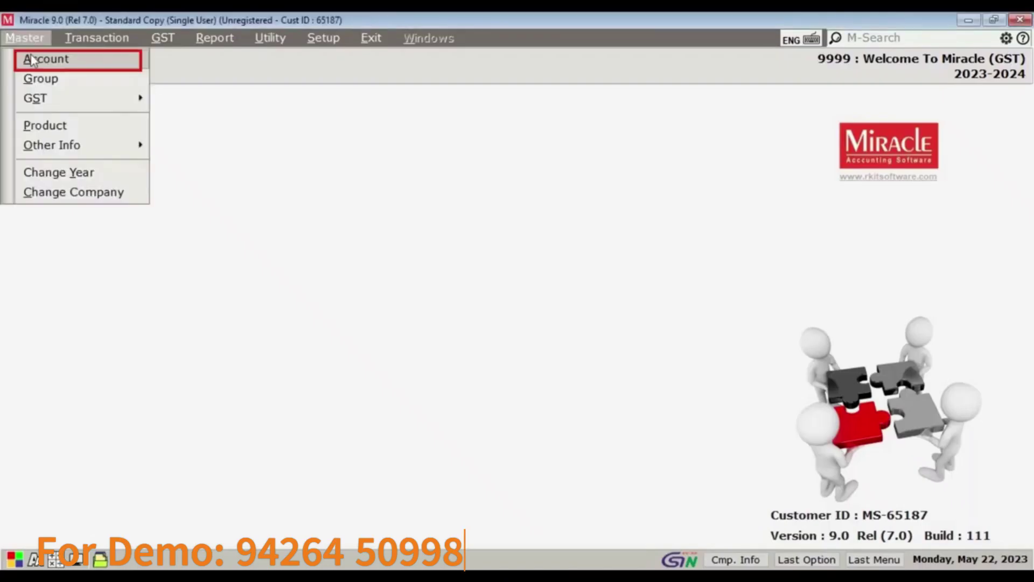
left_click(31, 59)
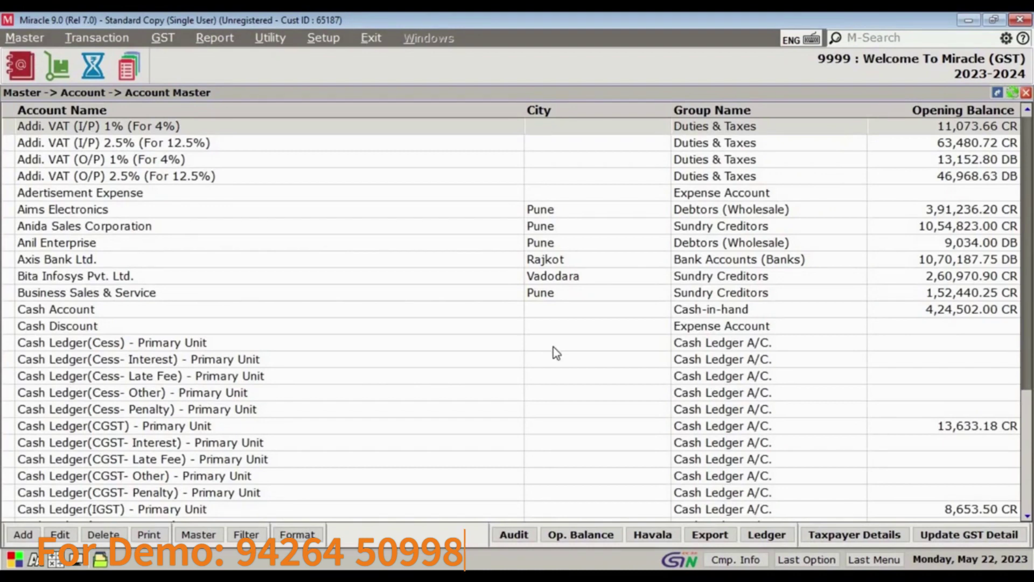
key("ctrl+f")
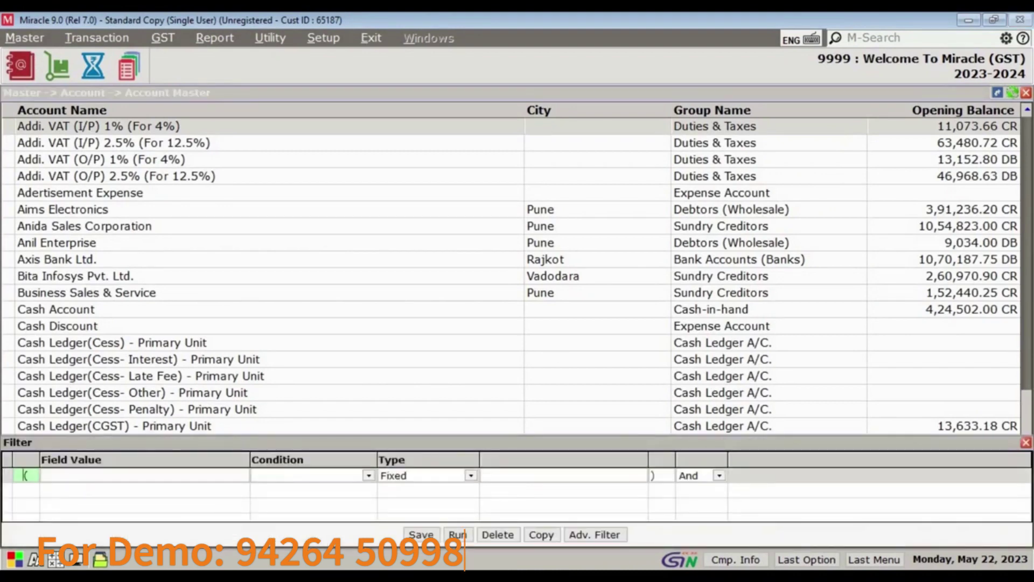
key("Return")
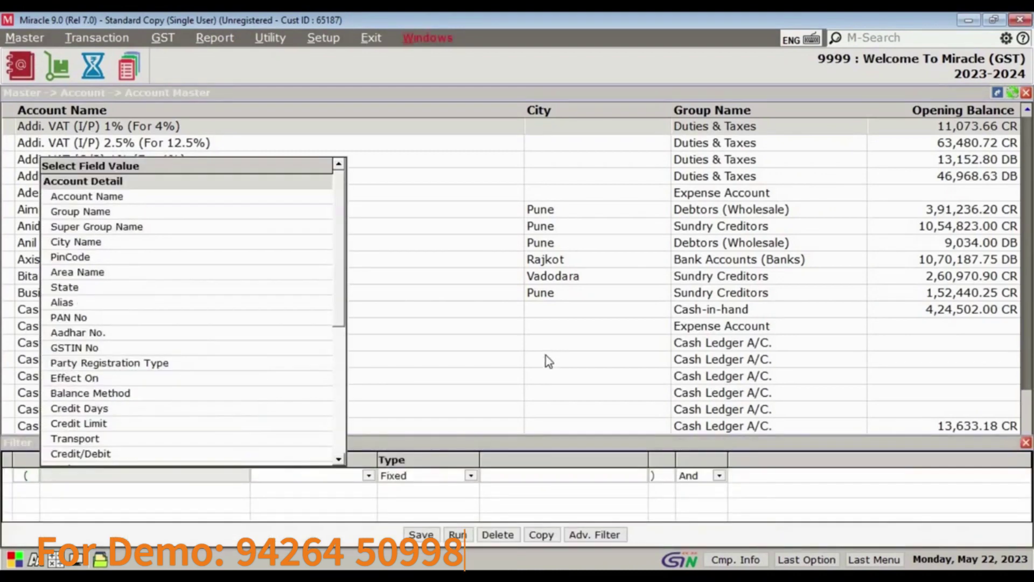
key("b")
key("Return")
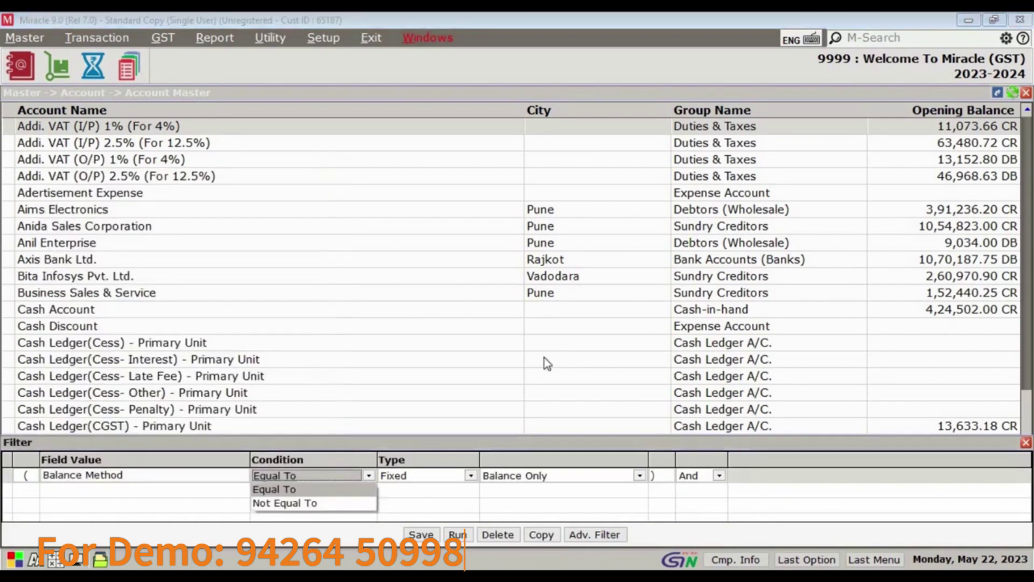
- Set the Balance Method condition to Equal To, type Fixed, value Bill To Bill, joined by And, and run the filter
key("Return")
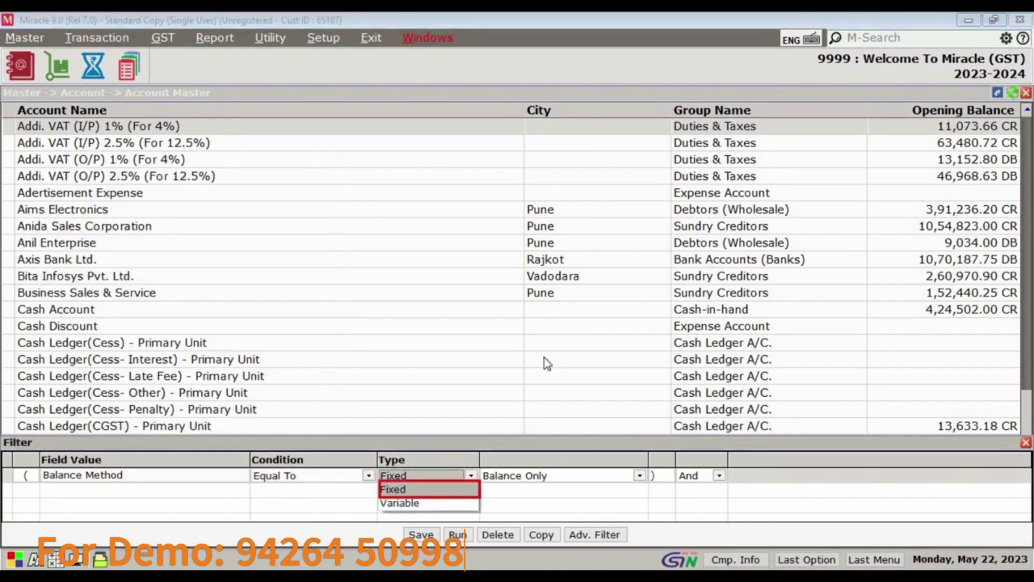
key("Return")
key("Down")
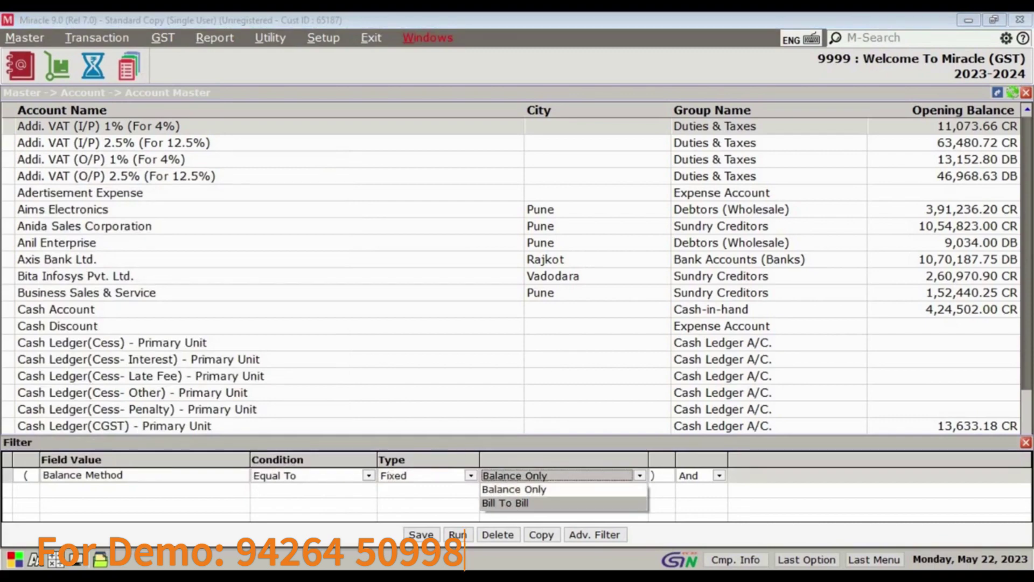
key("Return")
key("Return")
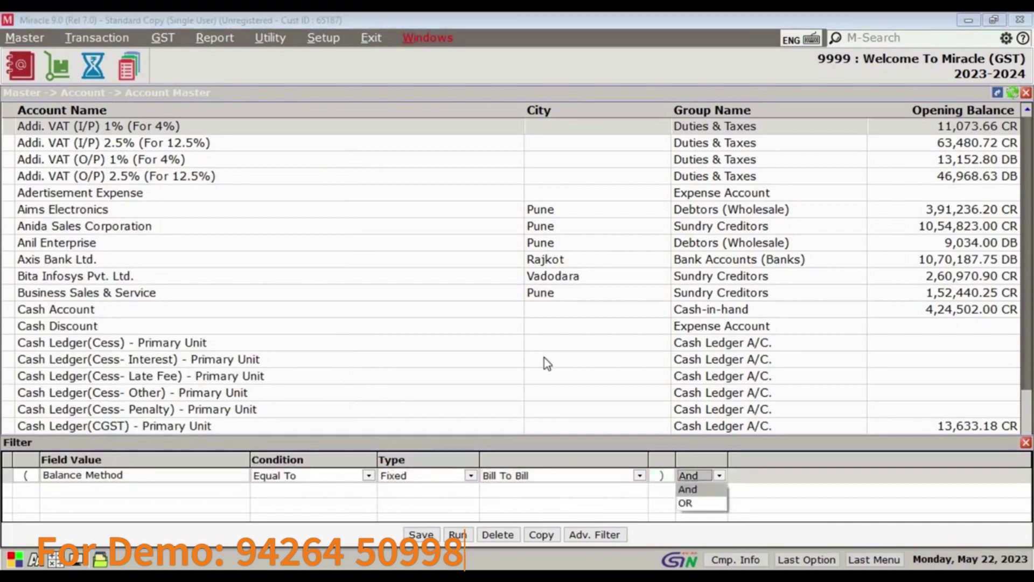
key("Return")
left_click(457, 534)
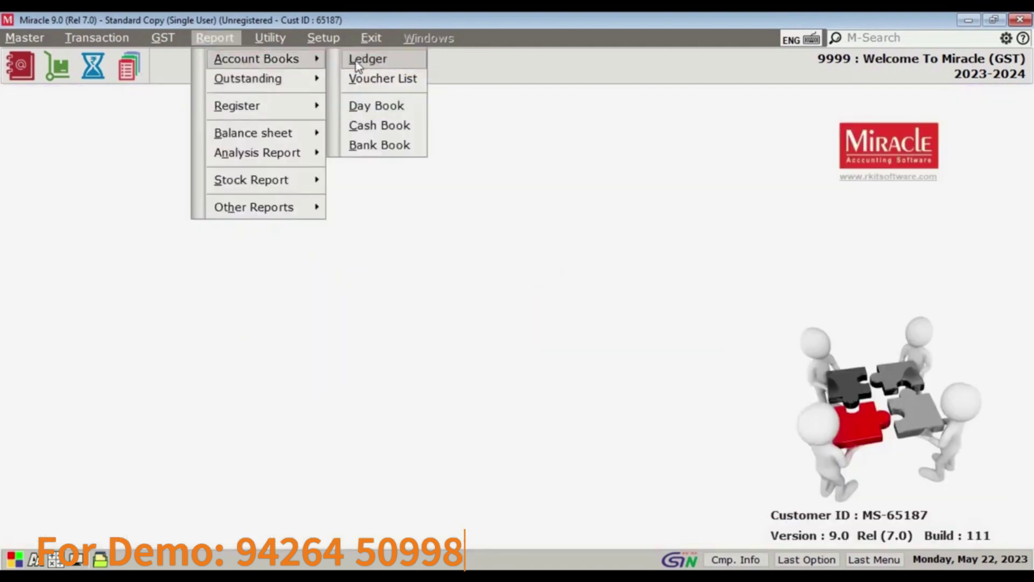
- Open the Account Ledger report and apply the saved Cash/Bank Detail filter
left_click(366, 59)
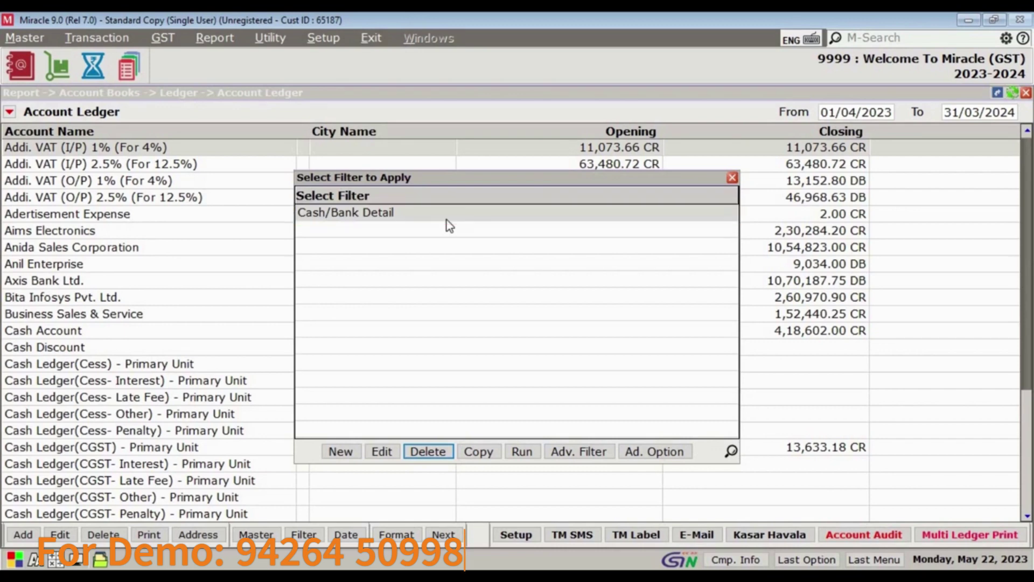
double_click(447, 221)
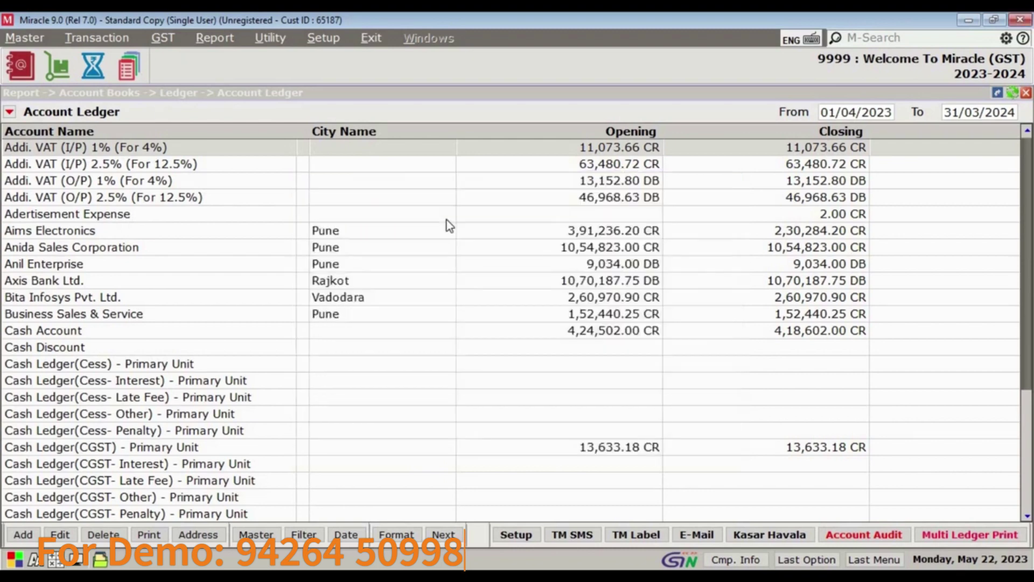